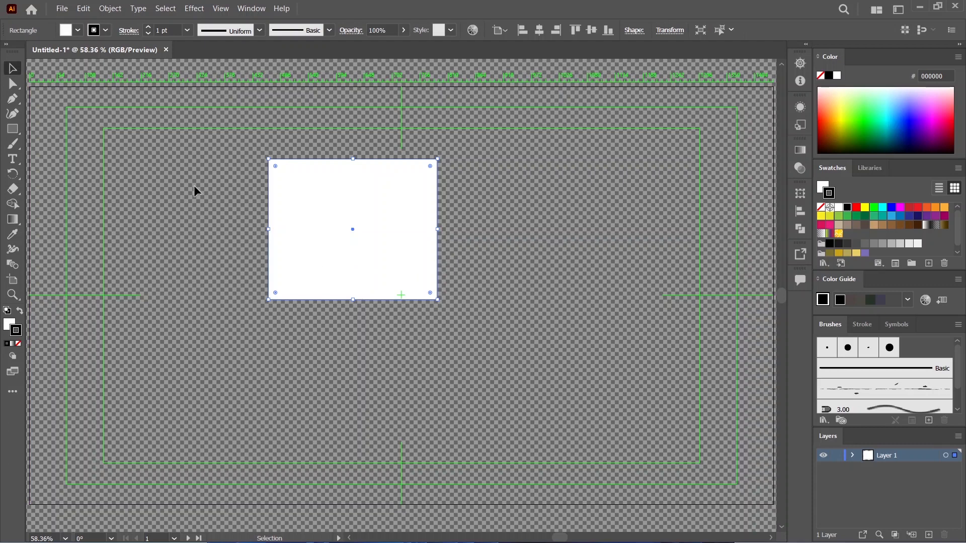
{"action": "left_click", "coordinate": [195, 191]}
{"action": "left_click", "coordinate": [393, 233]}
{"action": "left_click", "coordinate": [485, 233]}
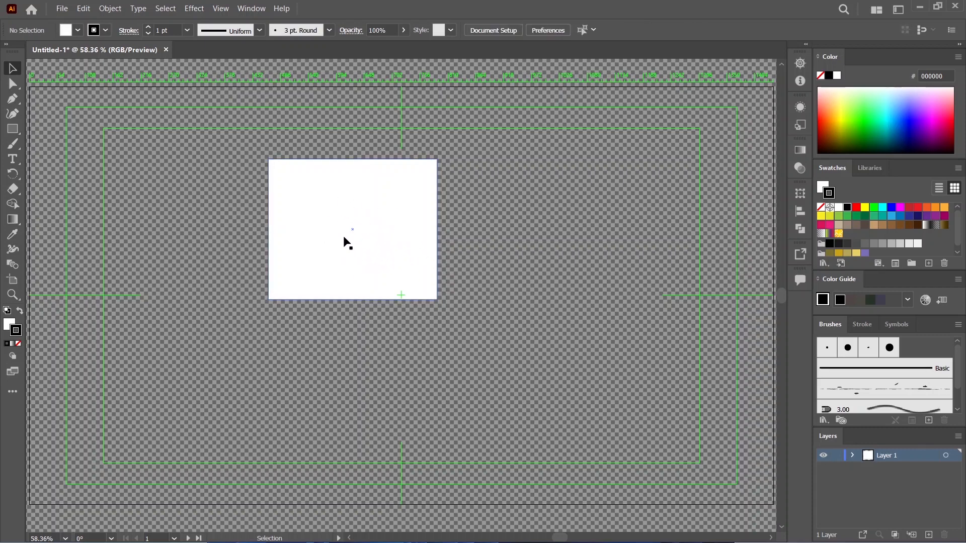
{"action": "left_click", "coordinate": [401, 224]}
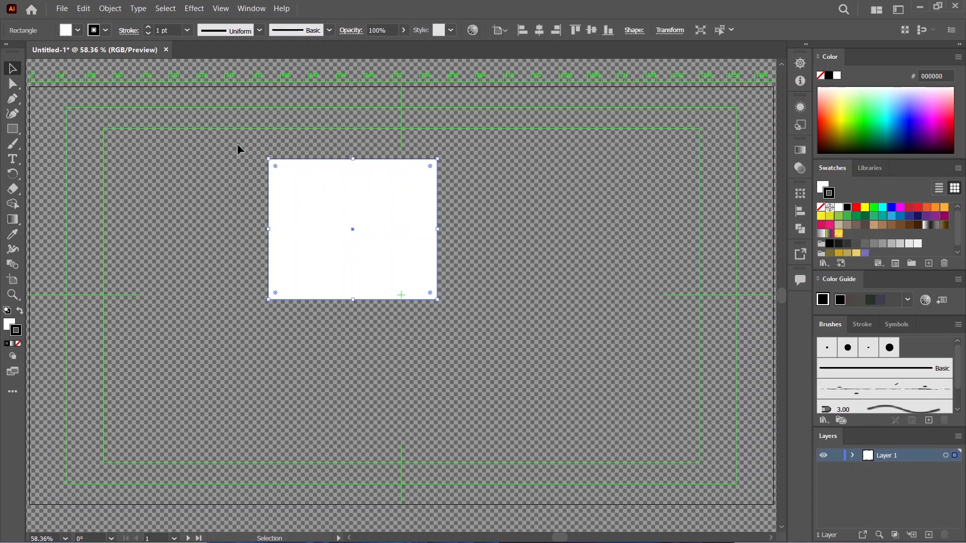
{"action": "left_click", "coordinate": [454, 203]}
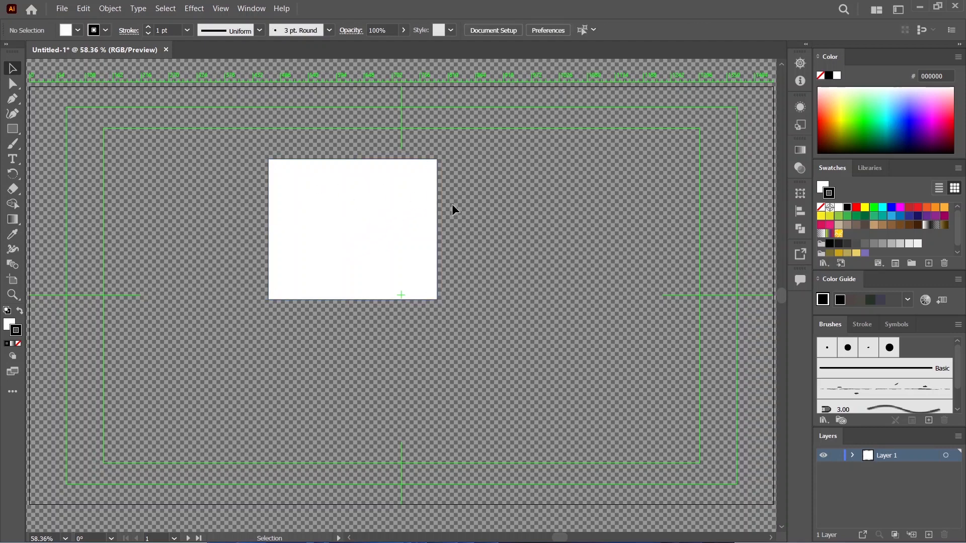
Step: Set the white rectangle's stroke weight to 10 pt
{"action": "left_click", "coordinate": [389, 241]}
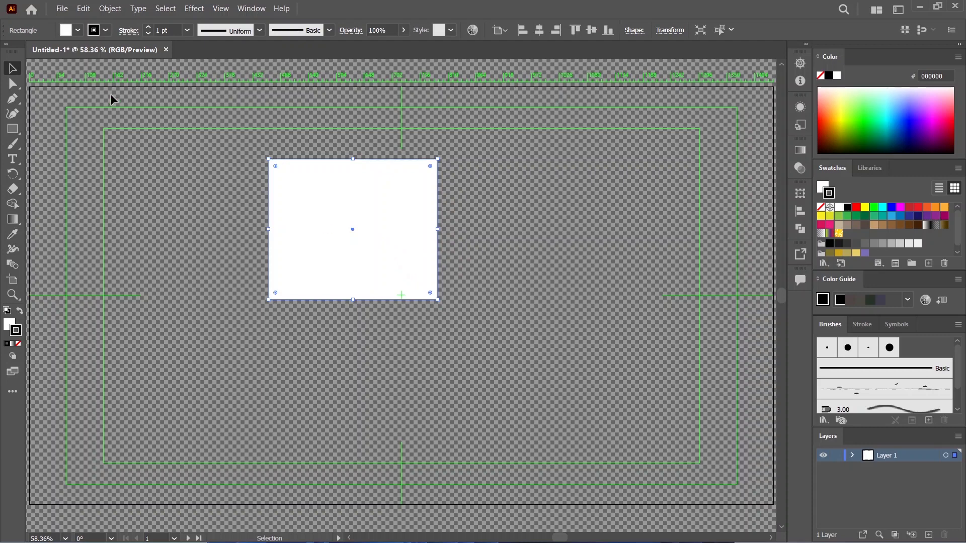
{"action": "left_click", "coordinate": [149, 28]}
{"action": "left_click", "coordinate": [149, 28]}
{"action": "left_click", "coordinate": [148, 29]}
{"action": "left_click", "coordinate": [148, 28]}
{"action": "left_click", "coordinate": [148, 28]}
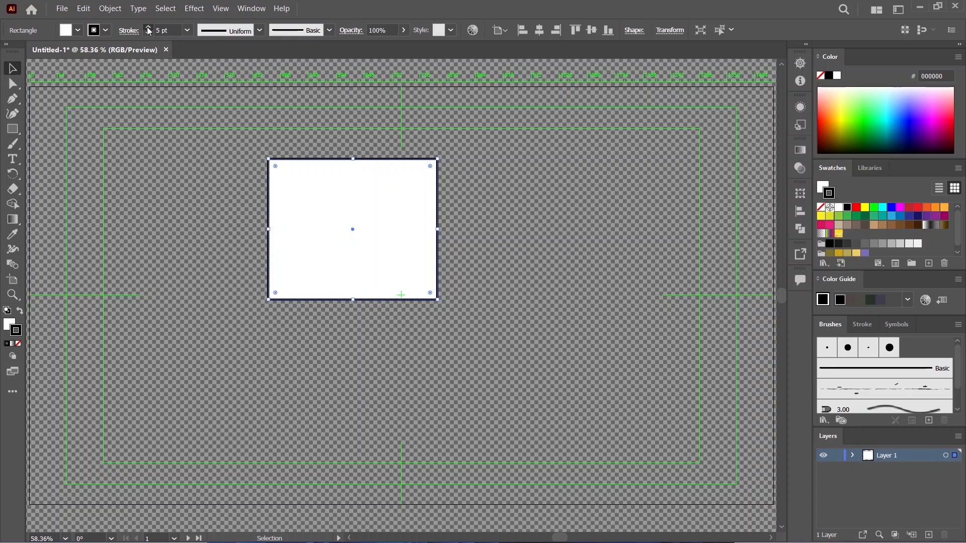
{"action": "left_click", "coordinate": [148, 28]}
{"action": "left_click", "coordinate": [148, 28]}
{"action": "left_click", "coordinate": [149, 28]}
{"action": "left_click", "coordinate": [148, 28]}
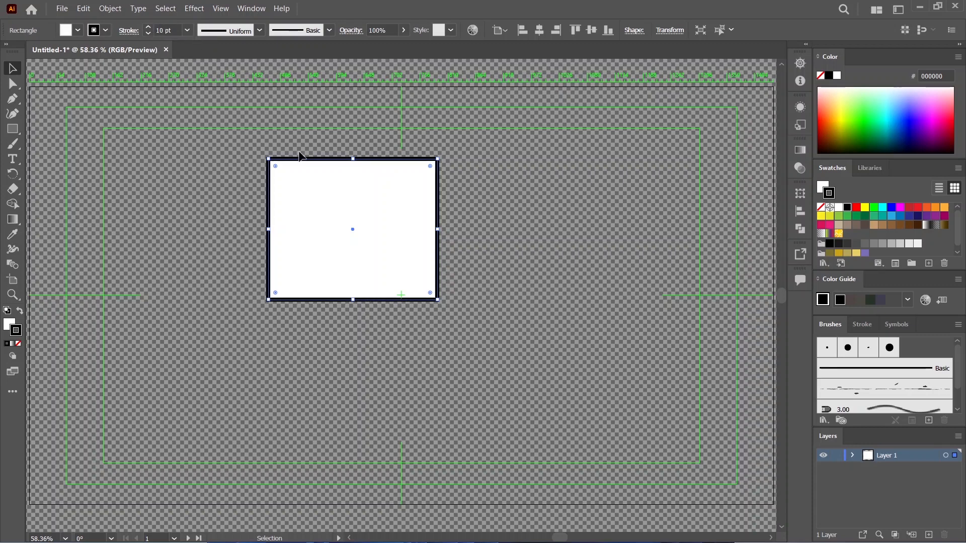
{"action": "left_click", "coordinate": [230, 127]}
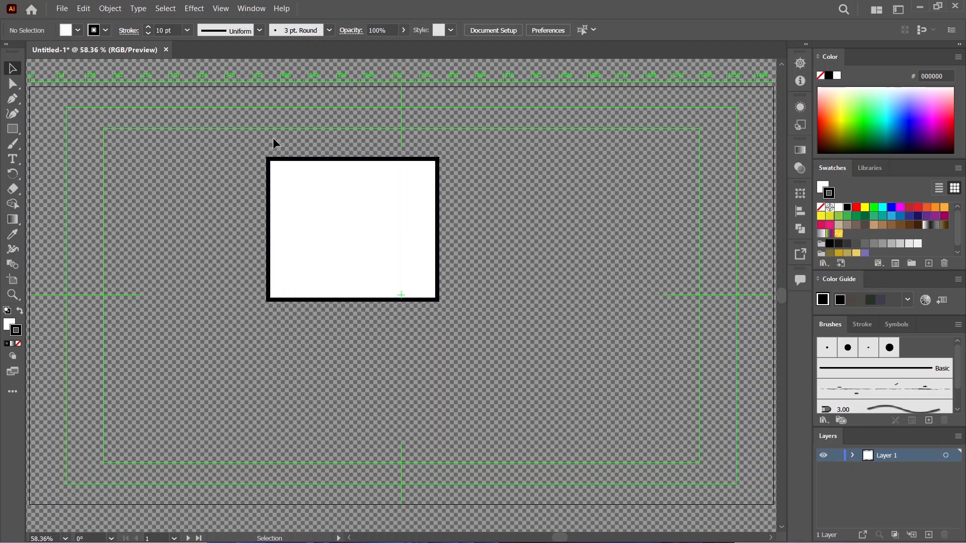
Step: Move the rectangle slightly upward
{"action": "left_click", "coordinate": [387, 240]}
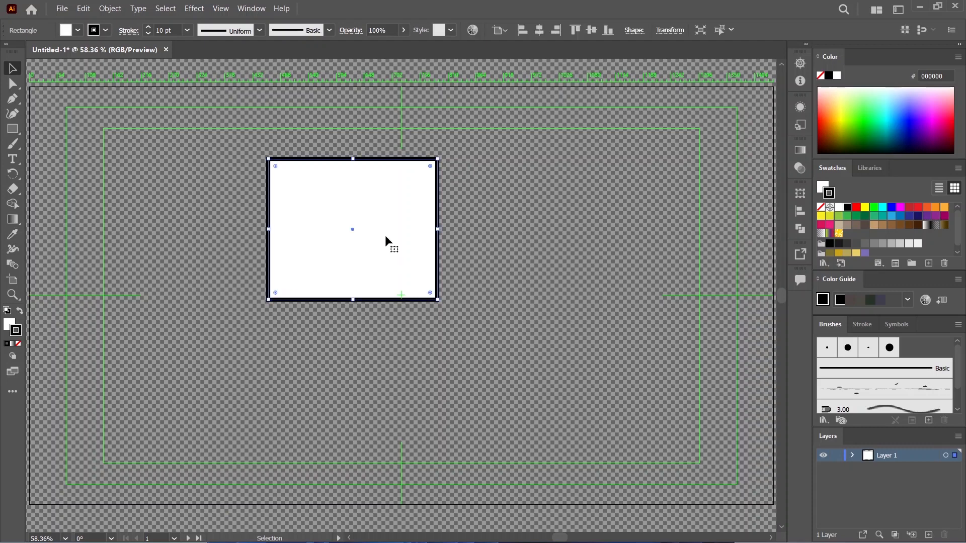
{"action": "mouse_move", "coordinate": [366, 232]}
{"action": "left_mouse_down"}
{"action": "mouse_move", "coordinate": [465, 225]}
{"action": "mouse_move", "coordinate": [358, 233]}
{"action": "left_mouse_up"}
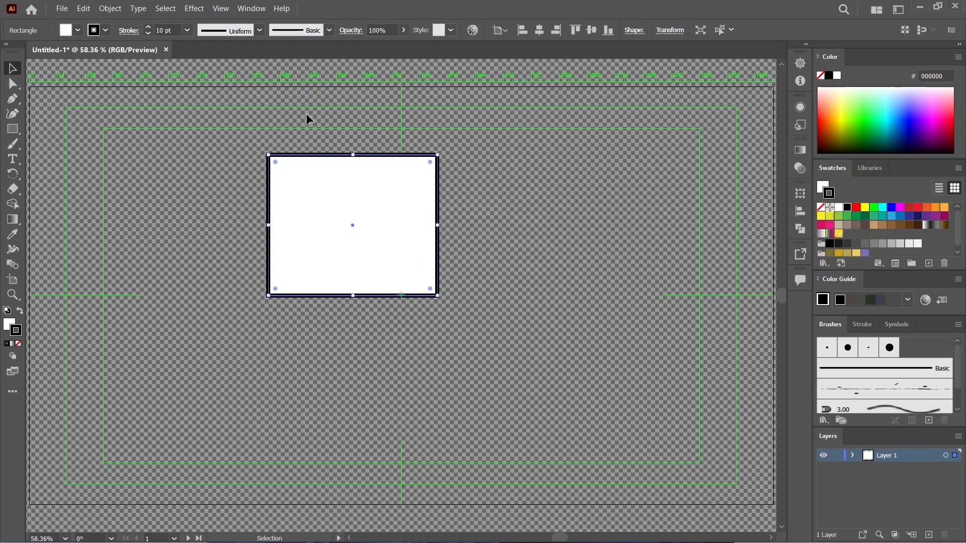
{"action": "left_click", "coordinate": [509, 254]}
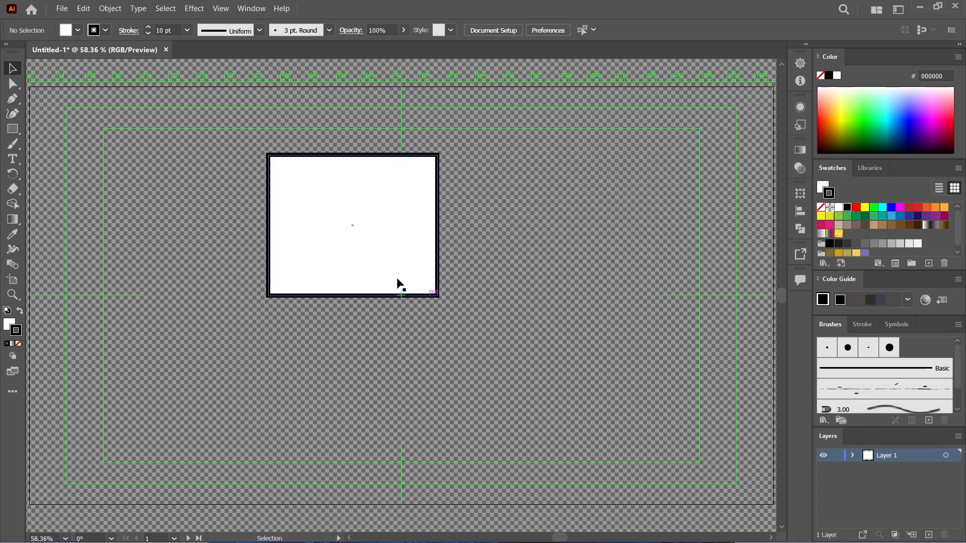
Step: Set the rectangle's fill to None, keeping only its black outline
{"action": "left_click", "coordinate": [385, 219]}
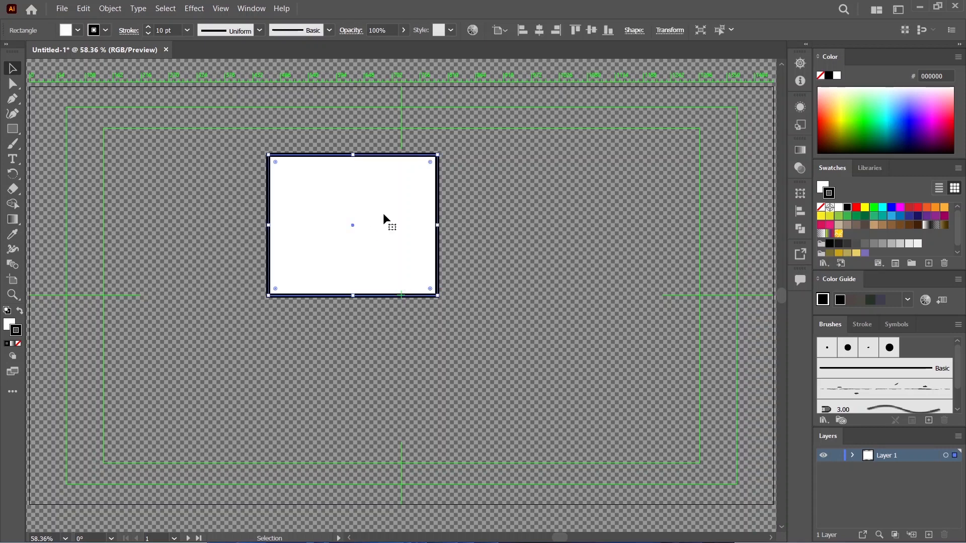
{"action": "left_click", "coordinate": [78, 31]}
{"action": "left_click", "coordinate": [8, 51]}
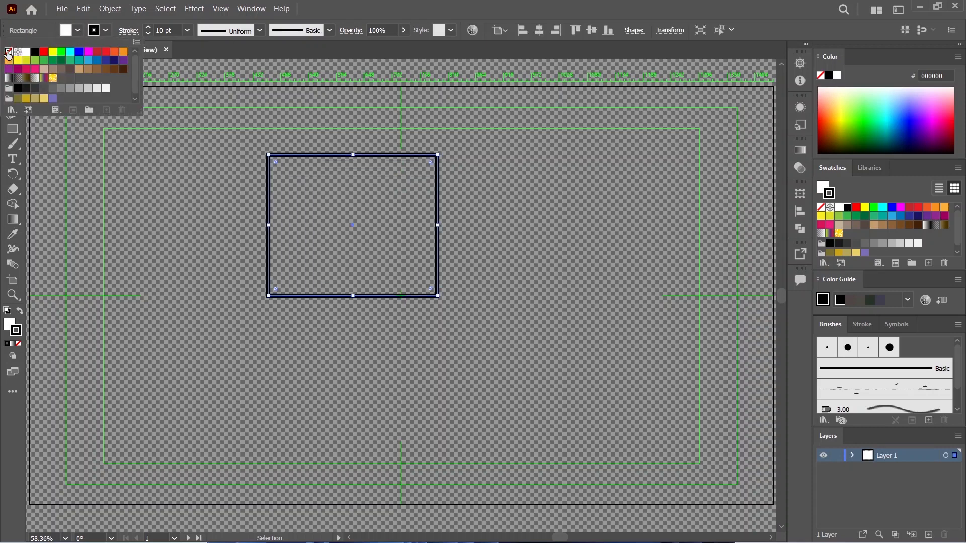
{"action": "left_click", "coordinate": [519, 297]}
{"action": "left_click", "coordinate": [473, 229]}
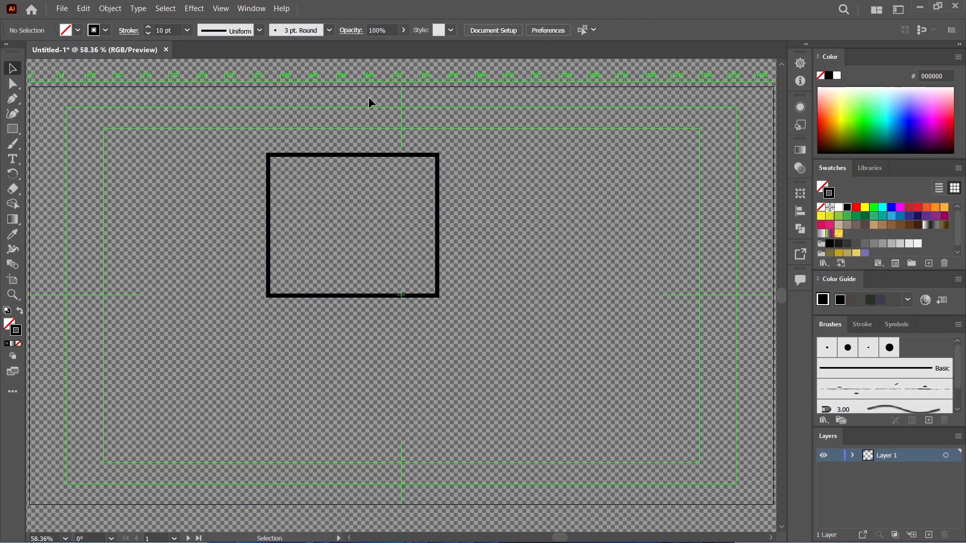
Step: Try a black fill on the outlined rectangle, finishing with the White swatch as its fill
{"action": "left_click", "coordinate": [437, 208]}
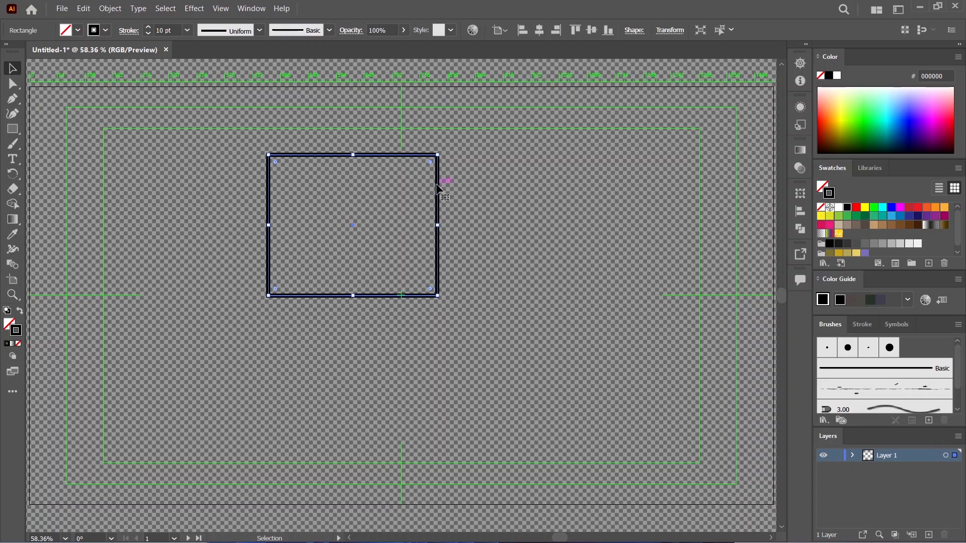
{"action": "left_click", "coordinate": [78, 30]}
{"action": "left_click", "coordinate": [36, 53]}
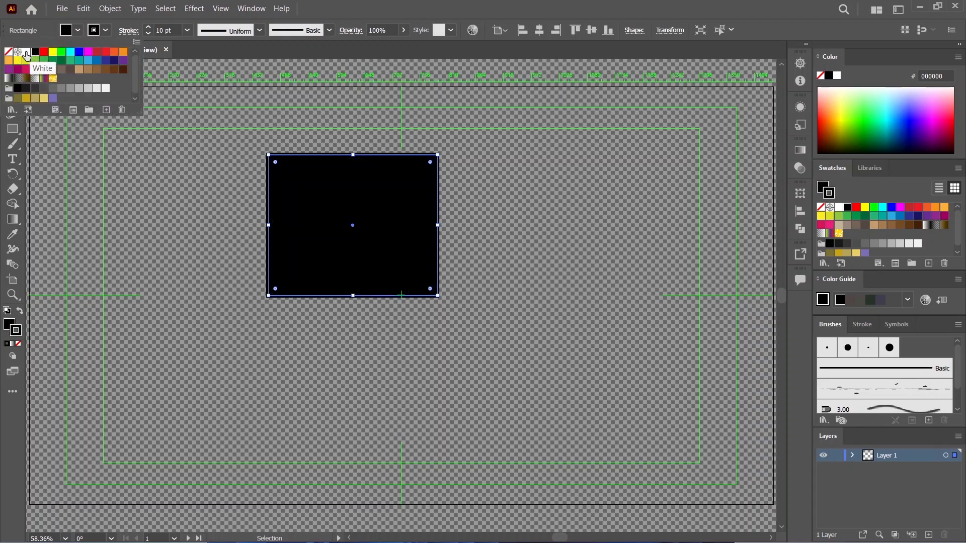
{"action": "left_click", "coordinate": [26, 52]}
Step: Remove the rectangle's outline by setting its stroke color to None
{"action": "left_click", "coordinate": [108, 31]}
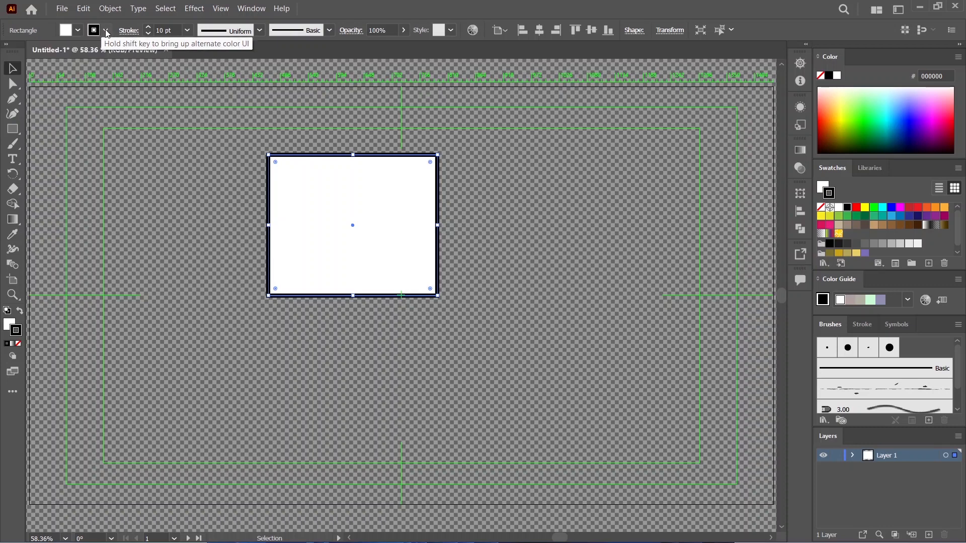
{"action": "left_click", "coordinate": [107, 32]}
{"action": "left_click", "coordinate": [9, 52]}
{"action": "left_click", "coordinate": [147, 208]}
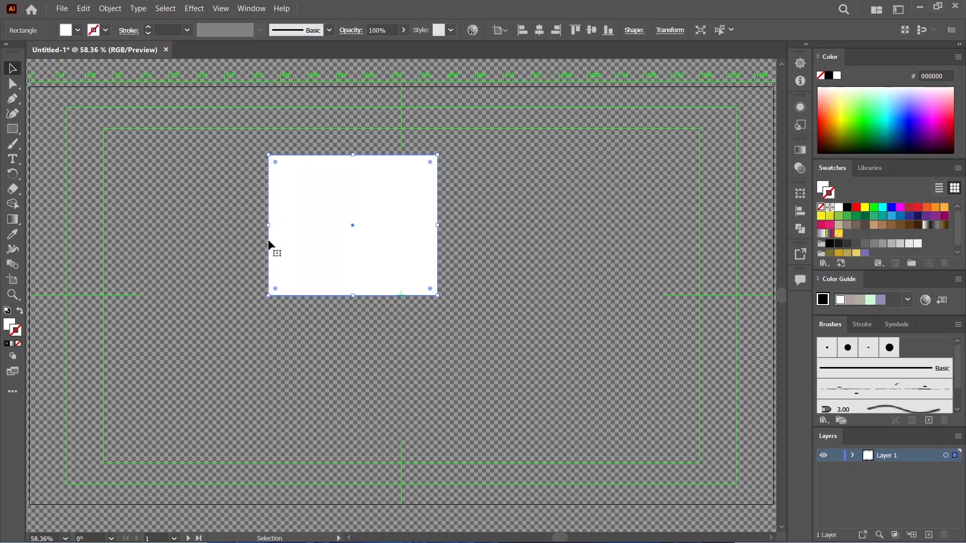
{"action": "left_click", "coordinate": [343, 338]}
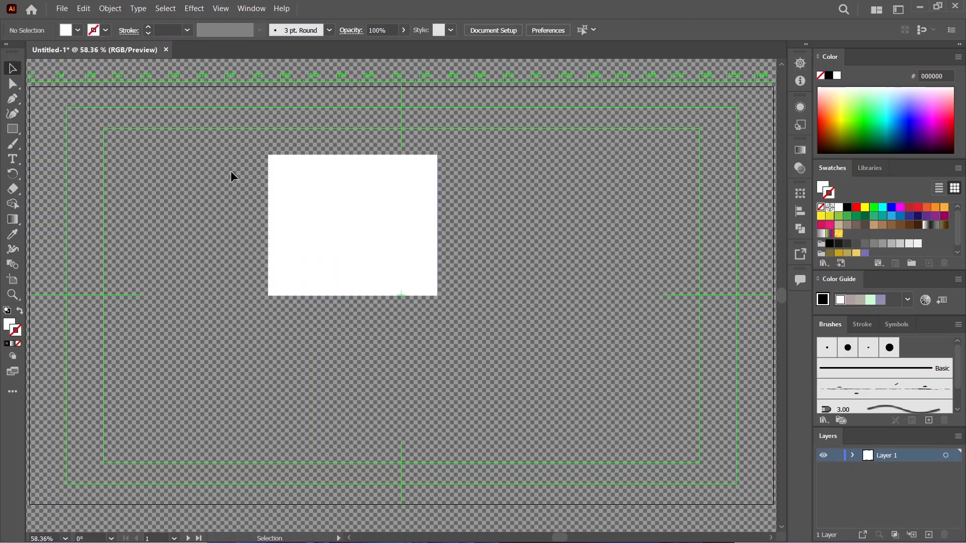
Step: Apply a black stroke to the rectangle and move it about 23 px left and 18 px down
{"action": "left_click", "coordinate": [382, 229]}
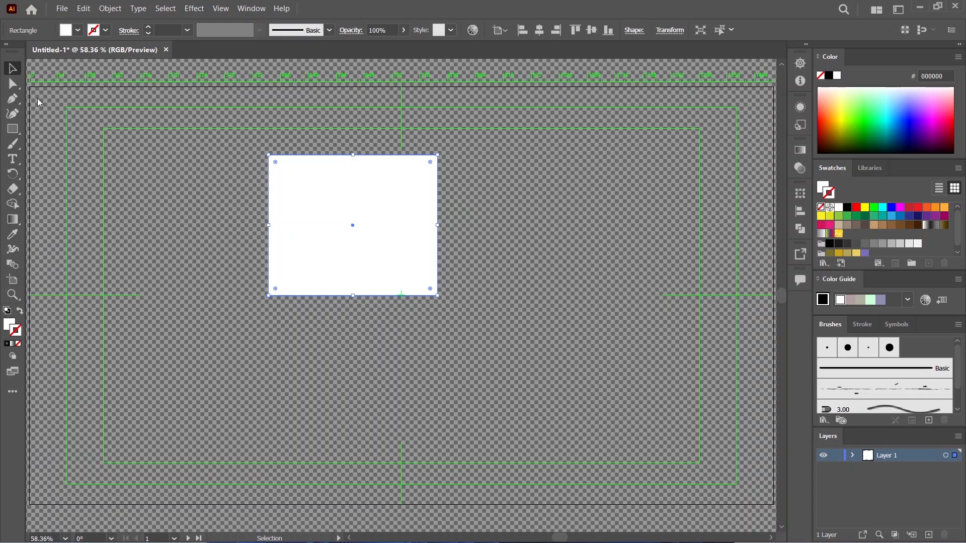
{"action": "left_click", "coordinate": [106, 30]}
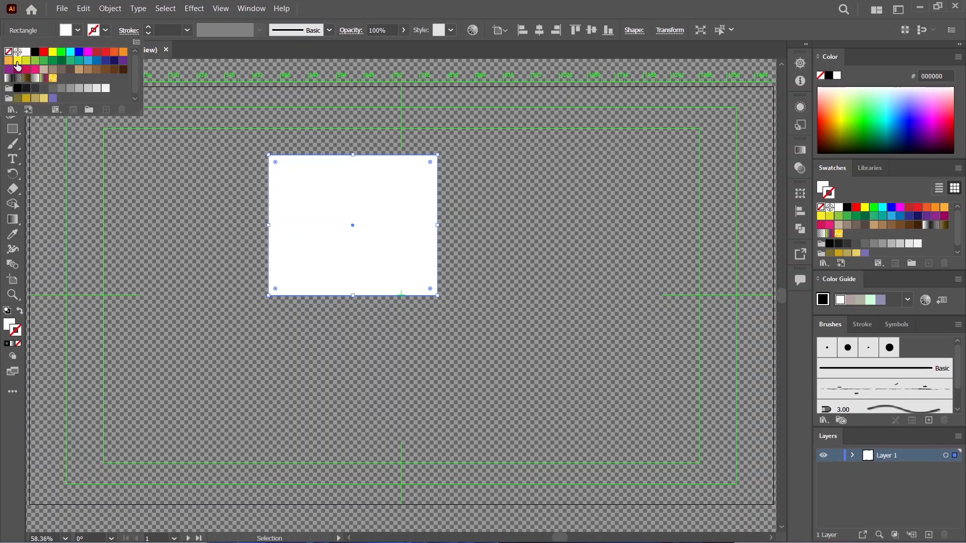
{"action": "left_click", "coordinate": [36, 53]}
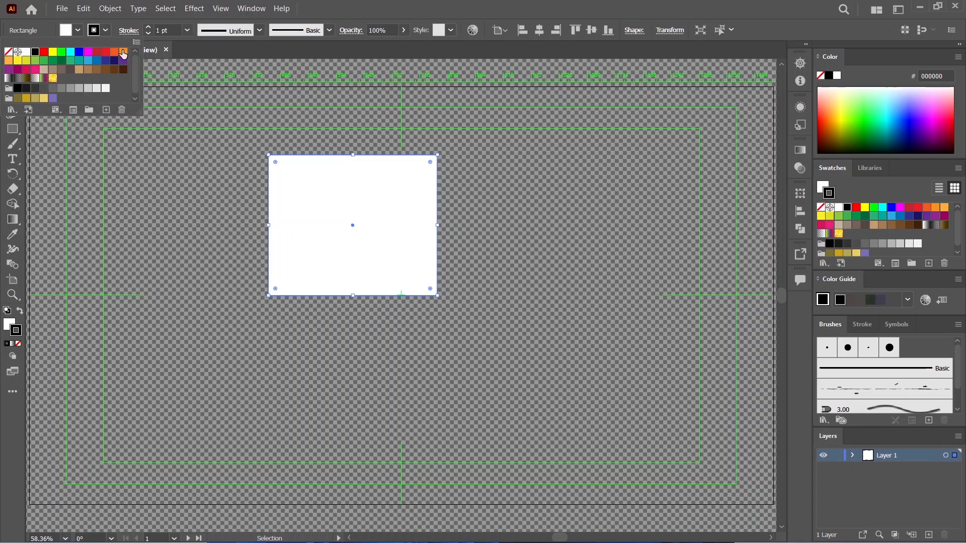
{"action": "left_click", "coordinate": [395, 247]}
{"action": "mouse_move", "coordinate": [400, 216]}
{"action": "left_mouse_down"}
{"action": "mouse_move", "coordinate": [432, 216]}
{"action": "mouse_move", "coordinate": [391, 224]}
{"action": "left_mouse_up"}
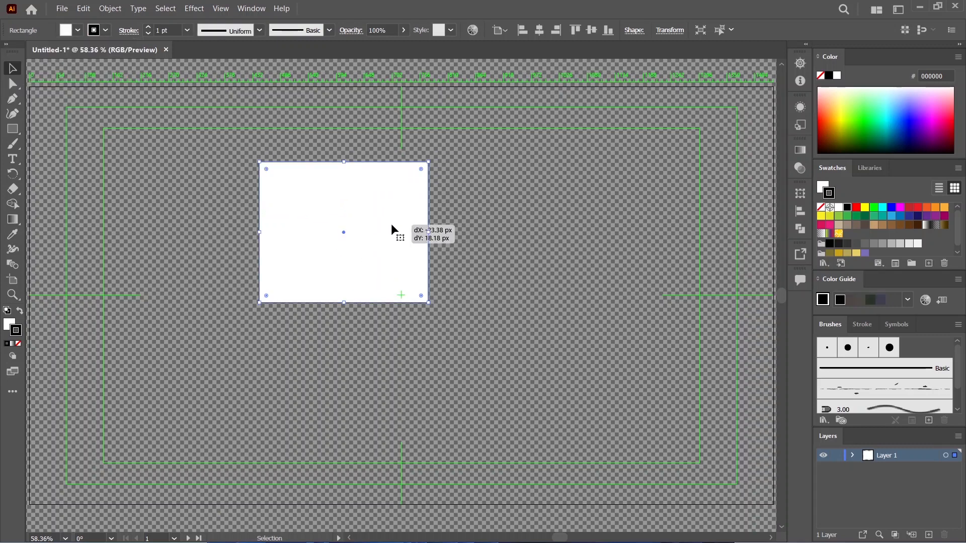
{"action": "left_click", "coordinate": [464, 187]}
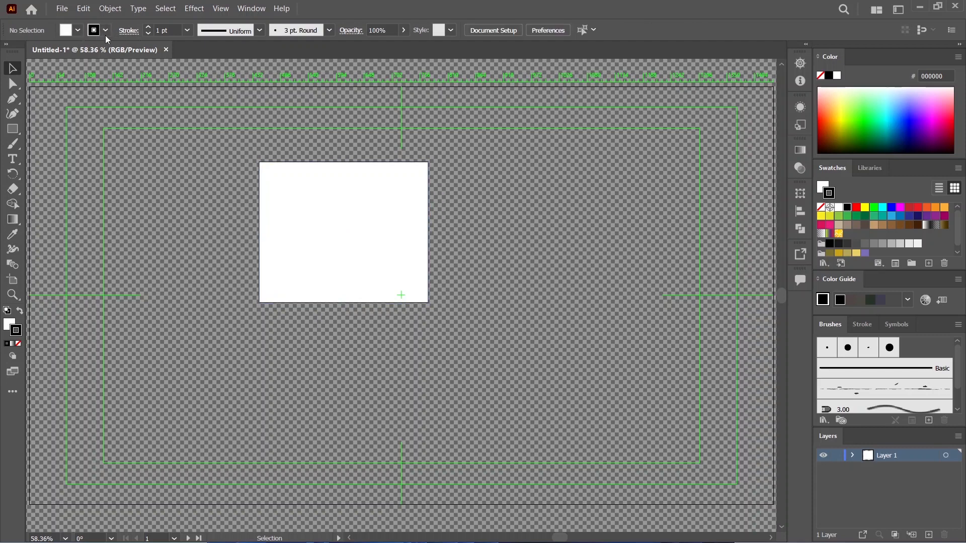
Step: Vary the stroke along the rectangle's right edge with the Width tool, widening it to about 255 px and adding narrower width points around that bulge
{"action": "left_click", "coordinate": [373, 237]}
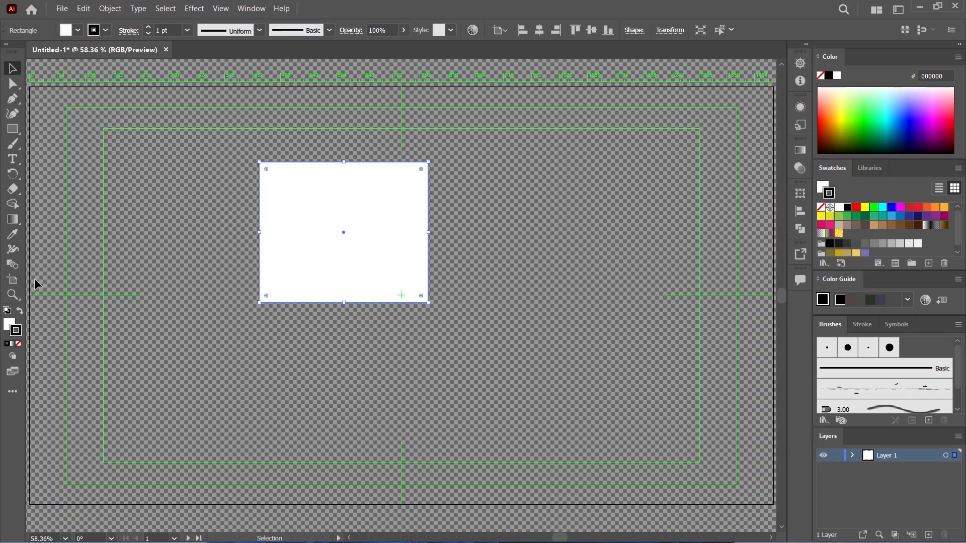
{"action": "left_click", "coordinate": [14, 250]}
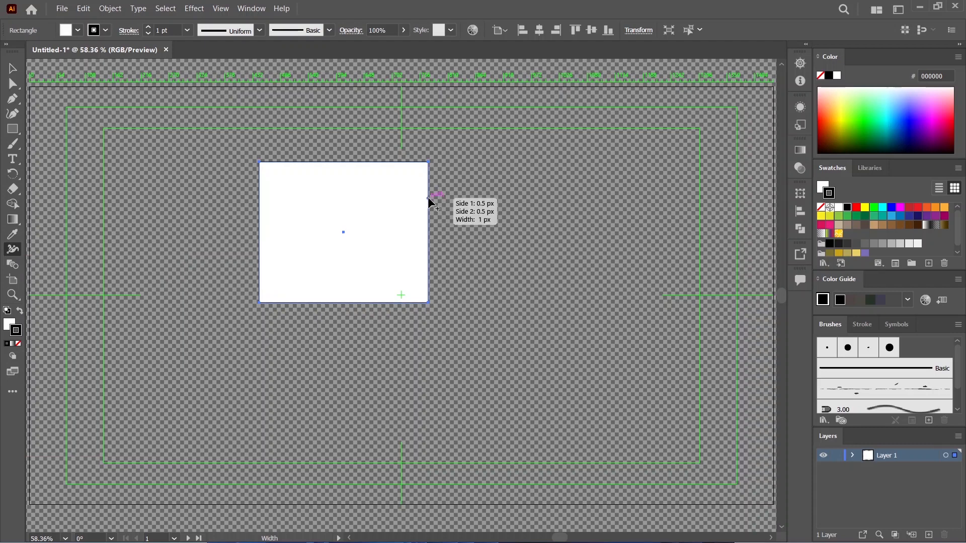
{"action": "mouse_move", "coordinate": [428, 197]}
{"action": "left_mouse_down"}
{"action": "mouse_move", "coordinate": [538, 199]}
{"action": "mouse_move", "coordinate": [476, 199]}
{"action": "left_mouse_up"}
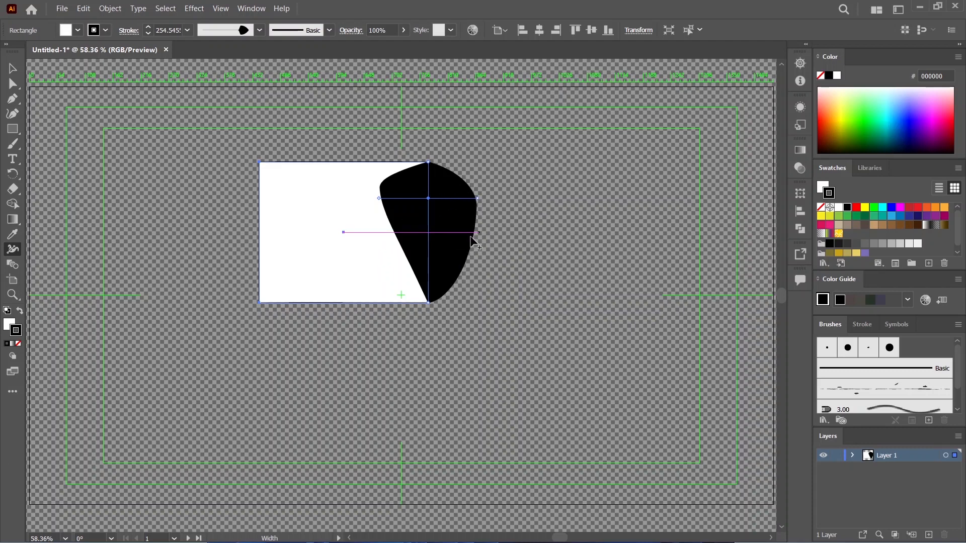
{"action": "left_click_drag", "start_coordinate": [468, 243], "coordinate": [445, 238]}
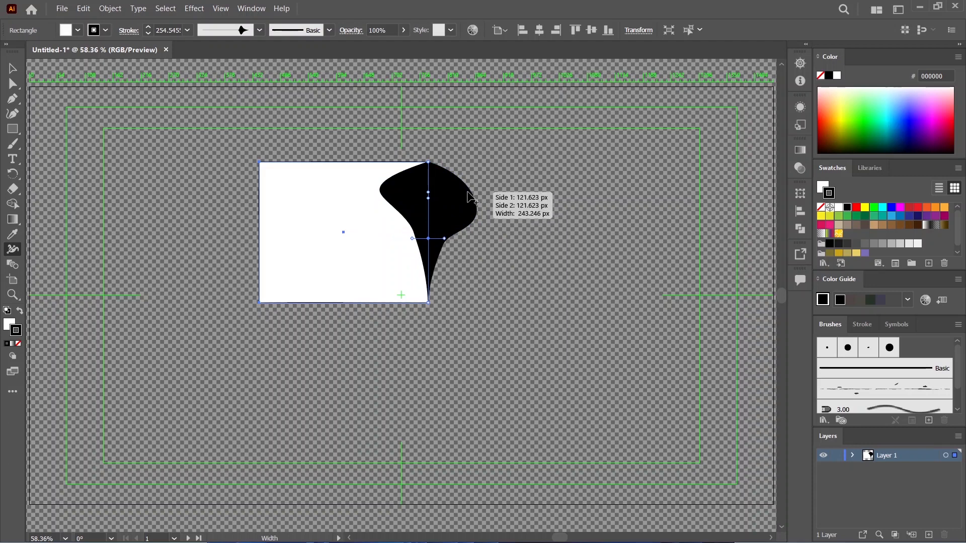
{"action": "left_click_drag", "start_coordinate": [471, 193], "coordinate": [468, 224]}
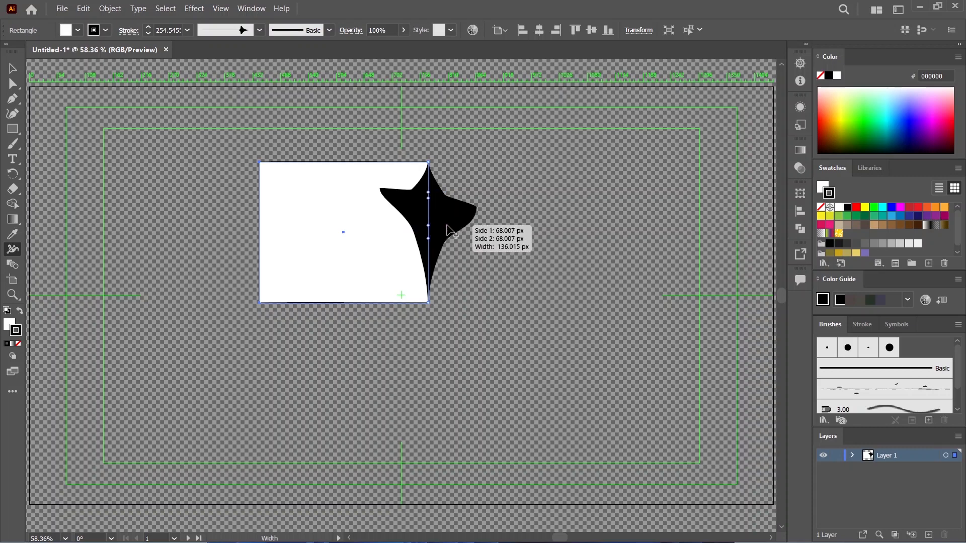
{"action": "left_click_drag", "start_coordinate": [447, 226], "coordinate": [434, 221]}
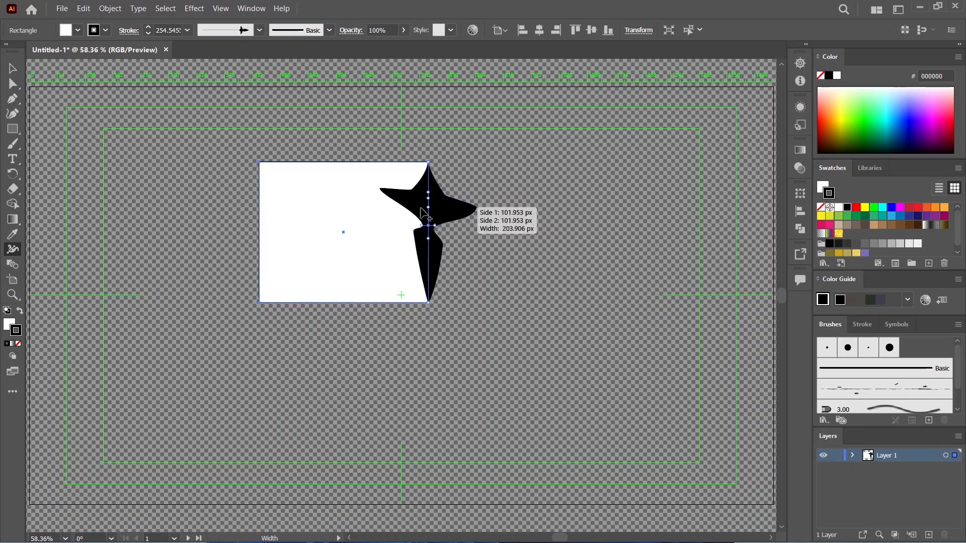
{"action": "left_click", "coordinate": [13, 68]}
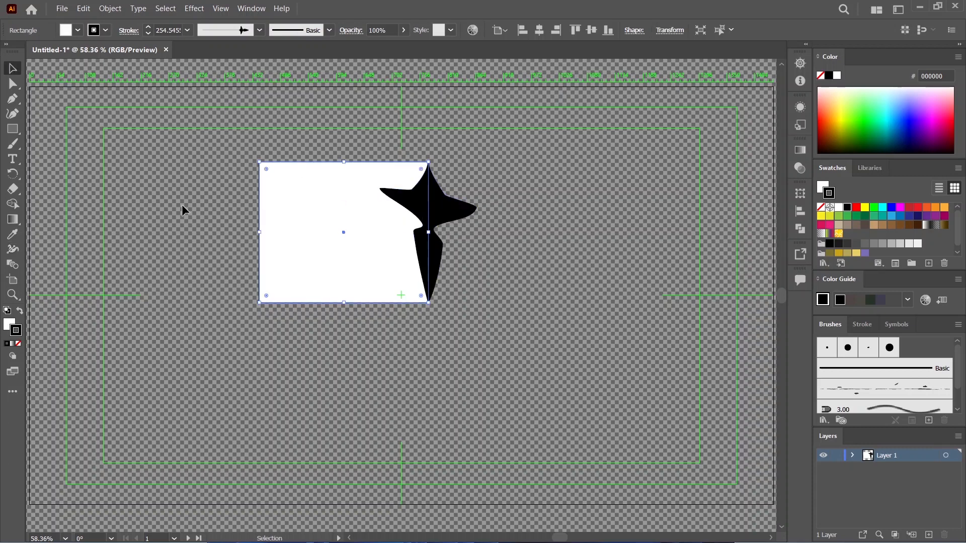
{"action": "left_click", "coordinate": [182, 205]}
Step: Thicken the stroke along the rectangle's top edge with the Width tool, using a wide point and a narrower one beside it
{"action": "left_click", "coordinate": [348, 219]}
{"action": "left_click", "coordinate": [12, 249]}
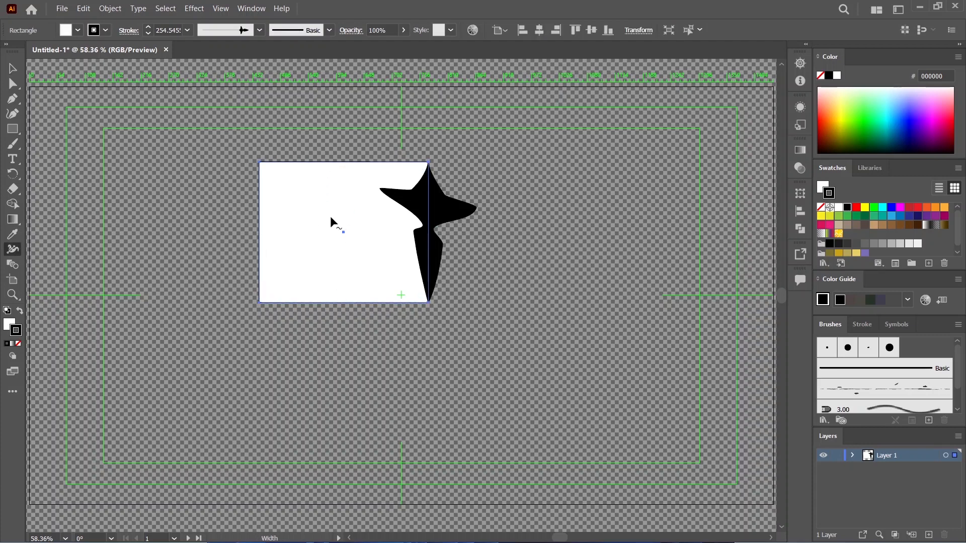
{"action": "left_click_drag", "start_coordinate": [314, 164], "coordinate": [339, 167]}
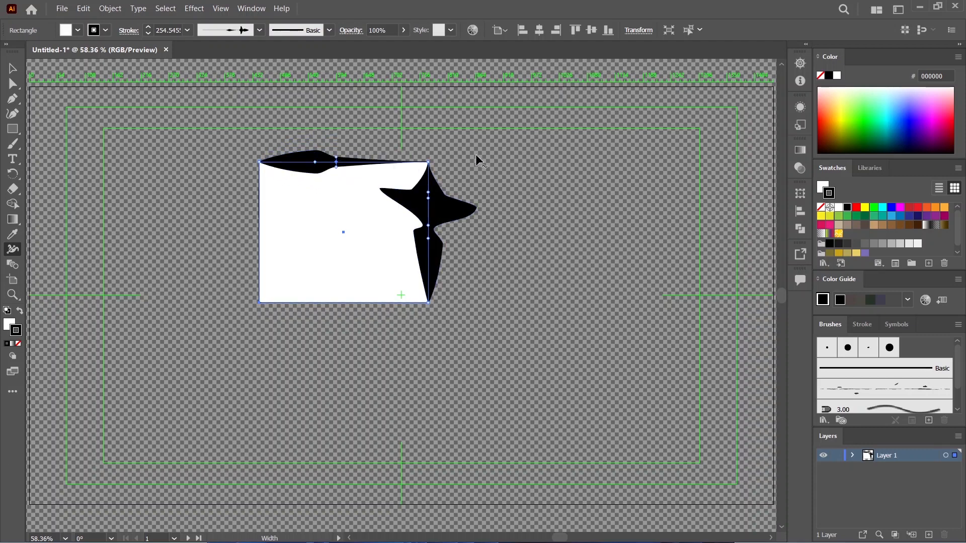
{"action": "left_click", "coordinate": [12, 68]}
{"action": "left_click", "coordinate": [200, 274]}
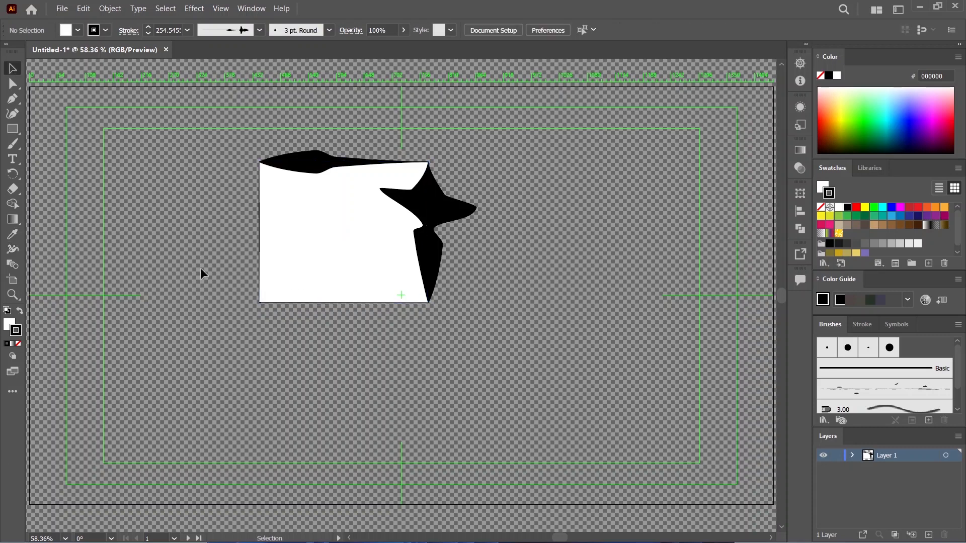
Step: Delete all artwork on the artboard
{"action": "key", "text": "ctrl+a"}
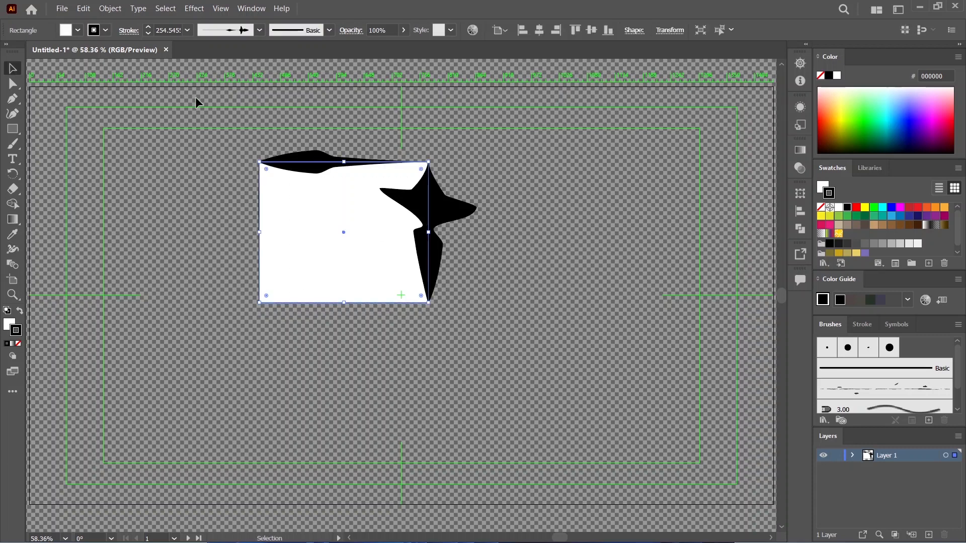
{"action": "key", "text": "Delete"}
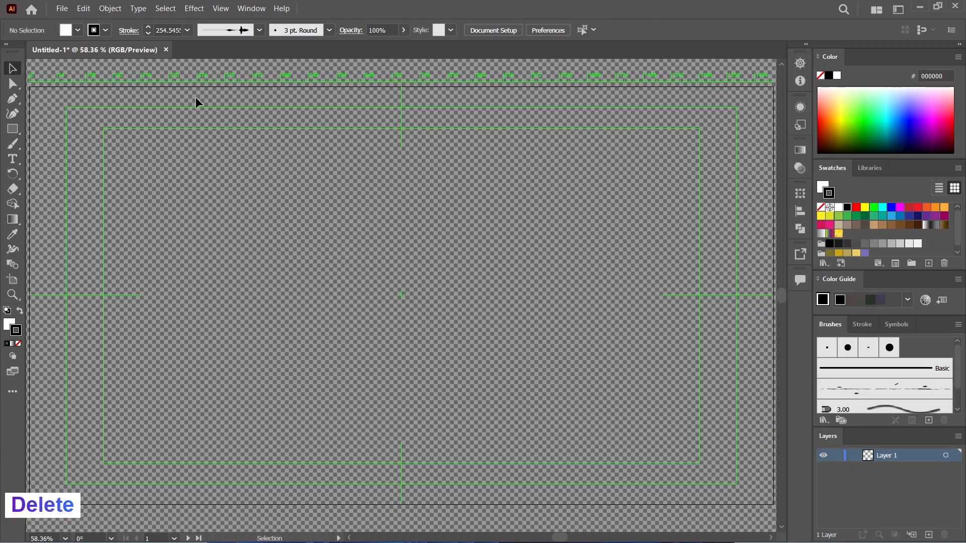
Step: Draw a steep straight line with the Line Segment tool in the upper-left part of the artboard
{"action": "left_click", "coordinate": [19, 128]}
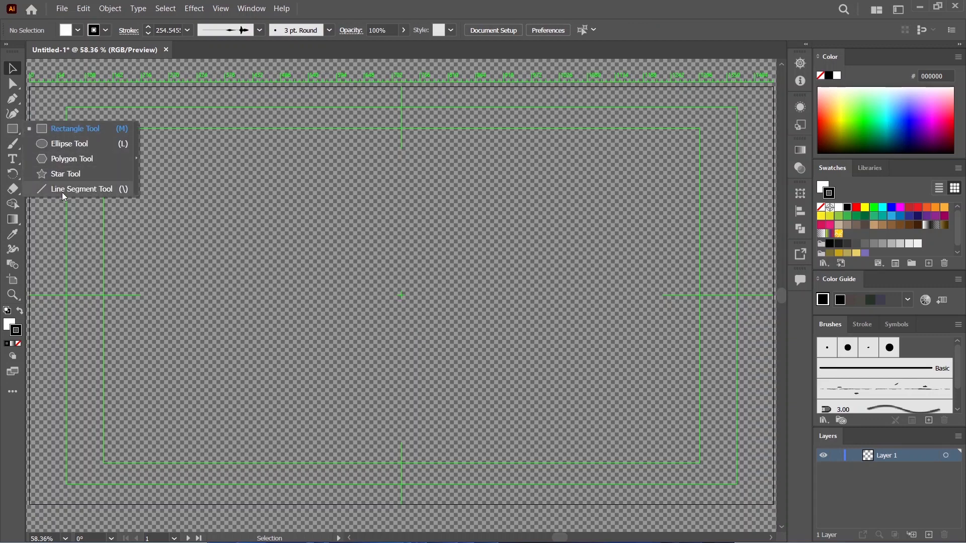
{"action": "left_click", "coordinate": [77, 191]}
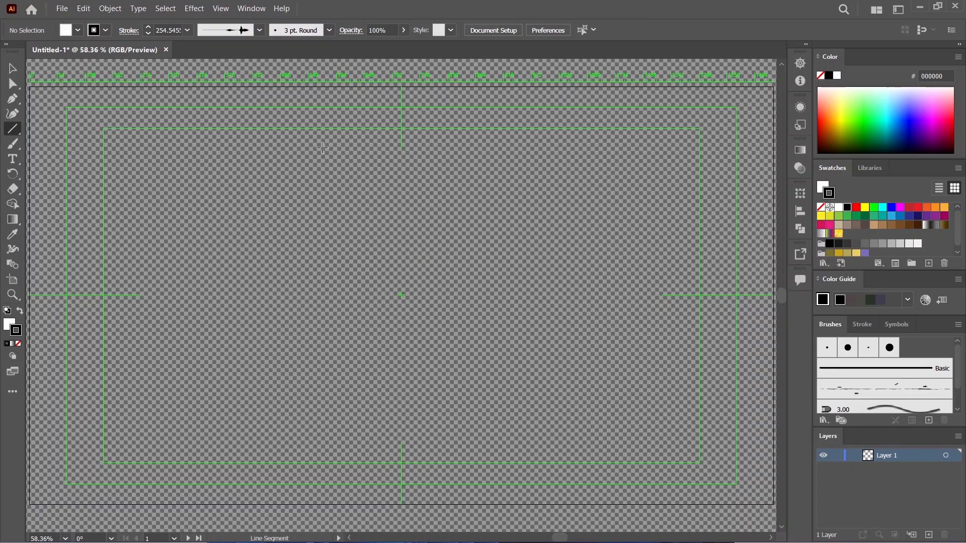
{"action": "left_click", "coordinate": [348, 274]}
{"action": "left_click", "coordinate": [518, 313]}
{"action": "left_click_drag", "start_coordinate": [272, 157], "coordinate": [295, 293]}
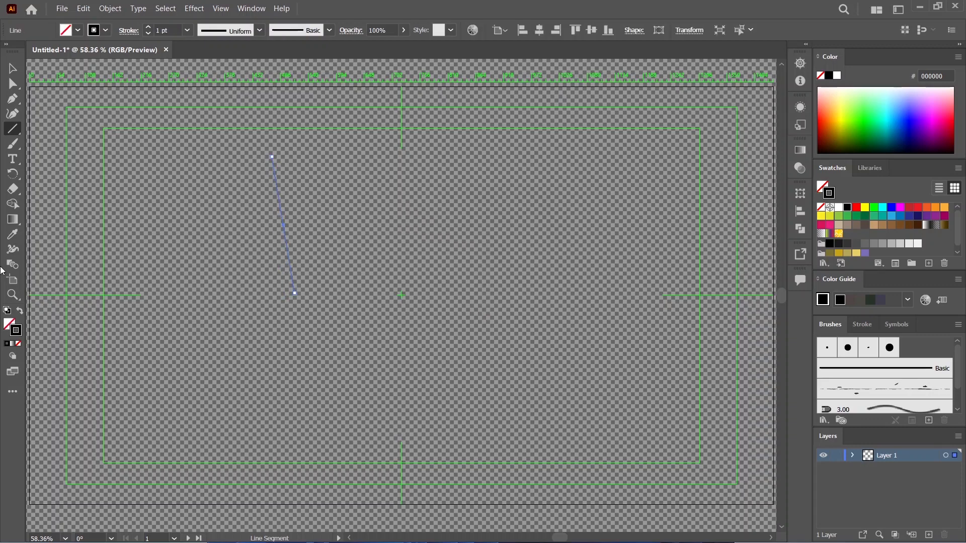
Step: Widen the line's stroke to about 130 pt at its upper part with the Width tool, and move the line to the artboard's right half
{"action": "left_click", "coordinate": [16, 254]}
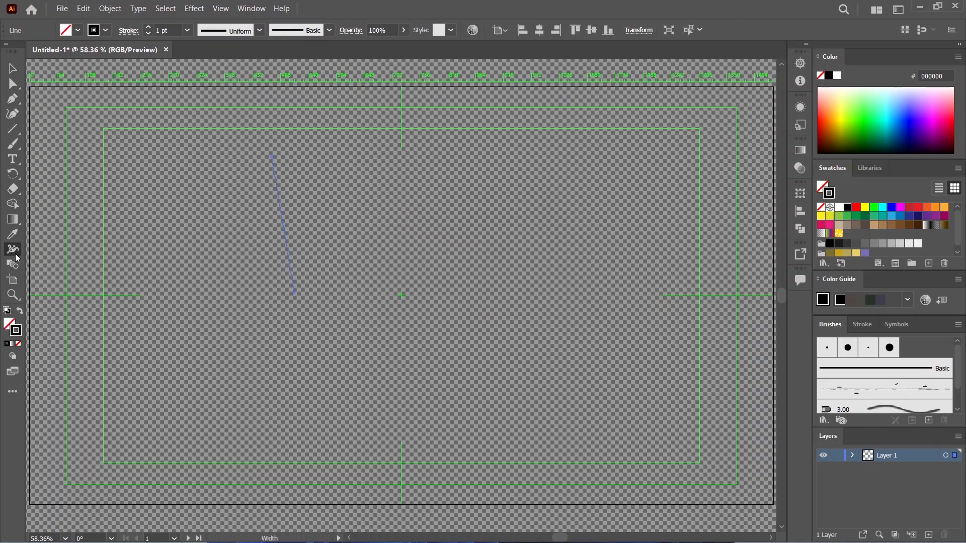
{"action": "left_click_drag", "start_coordinate": [277, 187], "coordinate": [287, 186]}
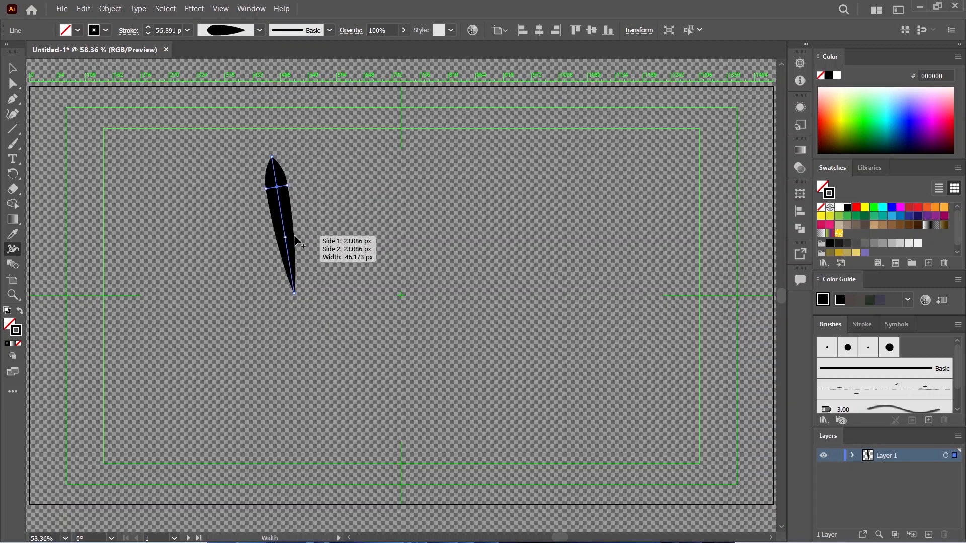
{"action": "mouse_move", "coordinate": [292, 235]}
{"action": "left_mouse_down"}
{"action": "mouse_move", "coordinate": [292, 201]}
{"action": "mouse_move", "coordinate": [303, 197]}
{"action": "mouse_move", "coordinate": [575, 201]}
{"action": "left_mouse_up"}
{"action": "left_click", "coordinate": [10, 71]}
{"action": "left_click", "coordinate": [143, 182]}
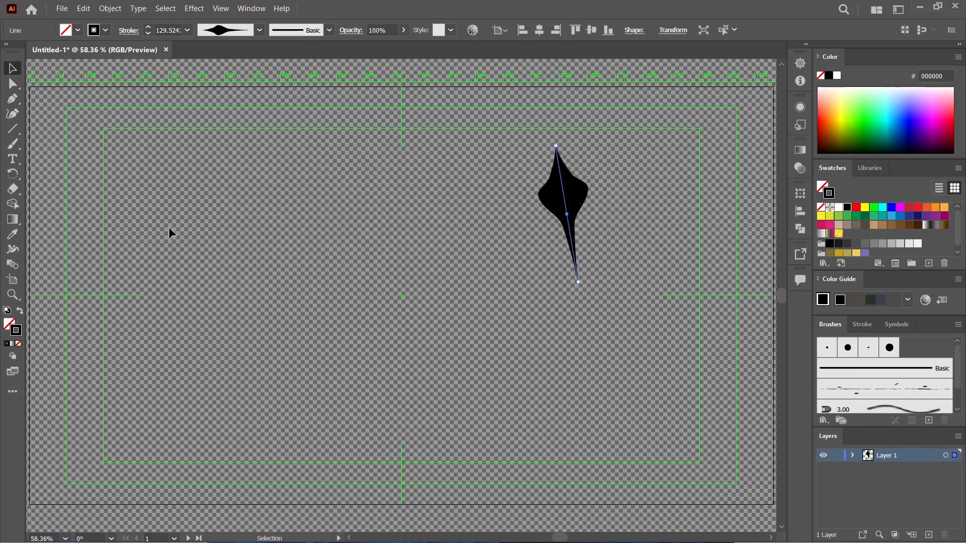
Step: Draw a closed, curved, slanted loop with the Pen tool in the artboard's upper-left area, using three anchor points
{"action": "left_click", "coordinate": [12, 100]}
{"action": "left_click", "coordinate": [288, 160]}
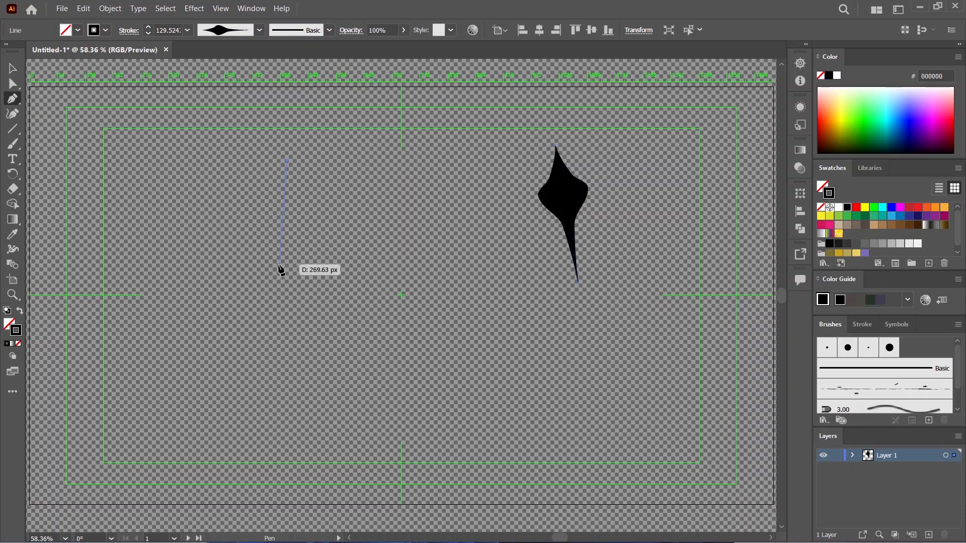
{"action": "left_click_drag", "start_coordinate": [280, 266], "coordinate": [345, 347]}
{"action": "left_click_drag", "start_coordinate": [348, 277], "coordinate": [368, 237]}
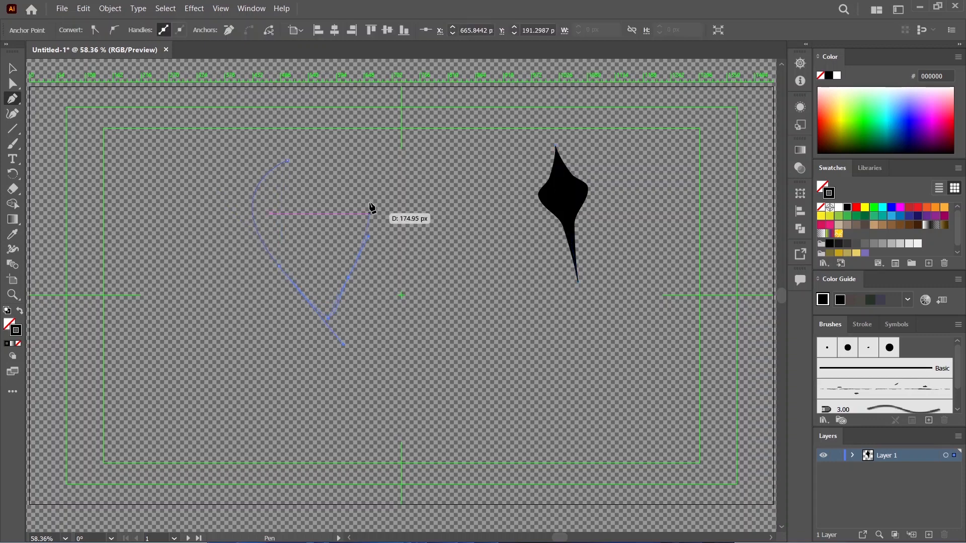
{"action": "left_click", "coordinate": [288, 161]}
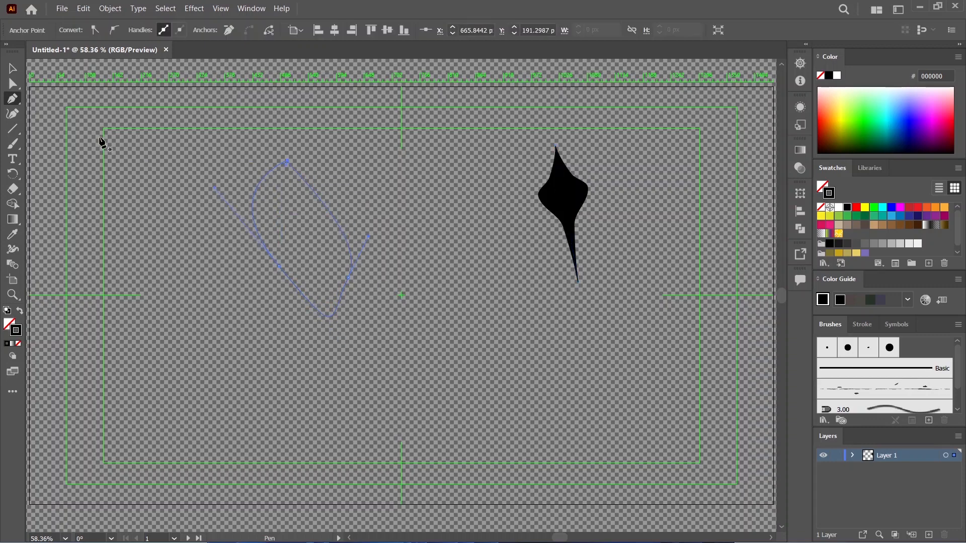
{"action": "left_click", "coordinate": [13, 68]}
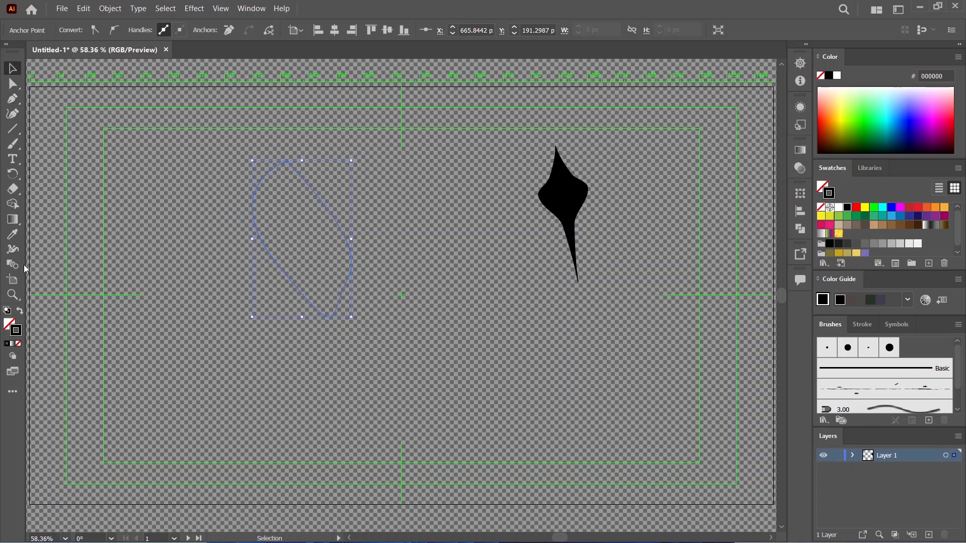
Step: Thicken the loop's stroke with the Width tool at its upper-right, lower-left and left segments, up to about 68 pt, and deselect it
{"action": "left_click", "coordinate": [12, 251]}
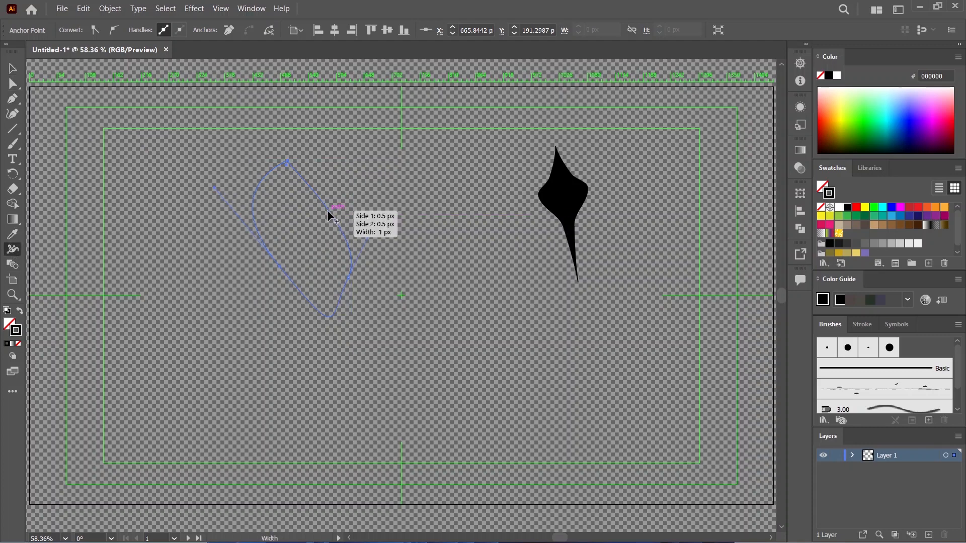
{"action": "left_click_drag", "start_coordinate": [327, 207], "coordinate": [339, 201]}
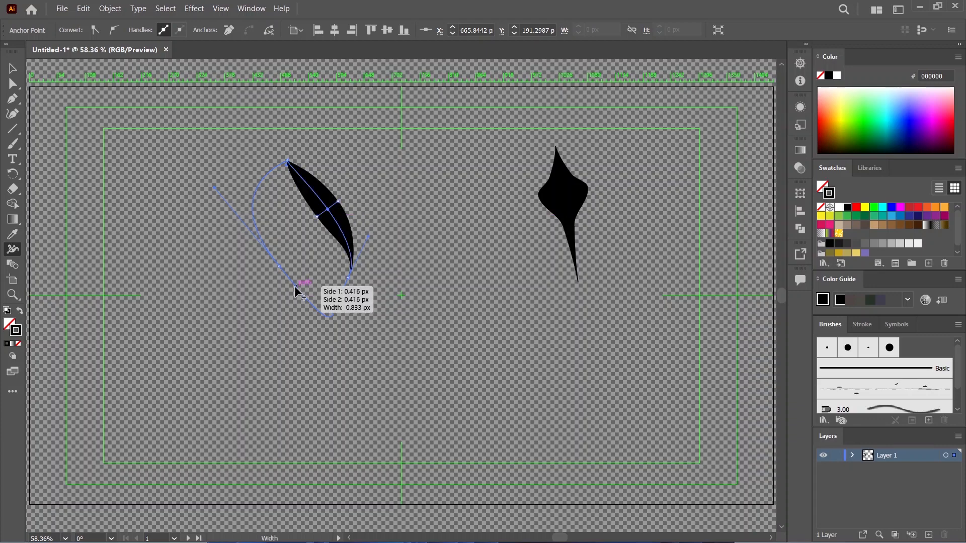
{"action": "left_click_drag", "start_coordinate": [295, 286], "coordinate": [287, 294]}
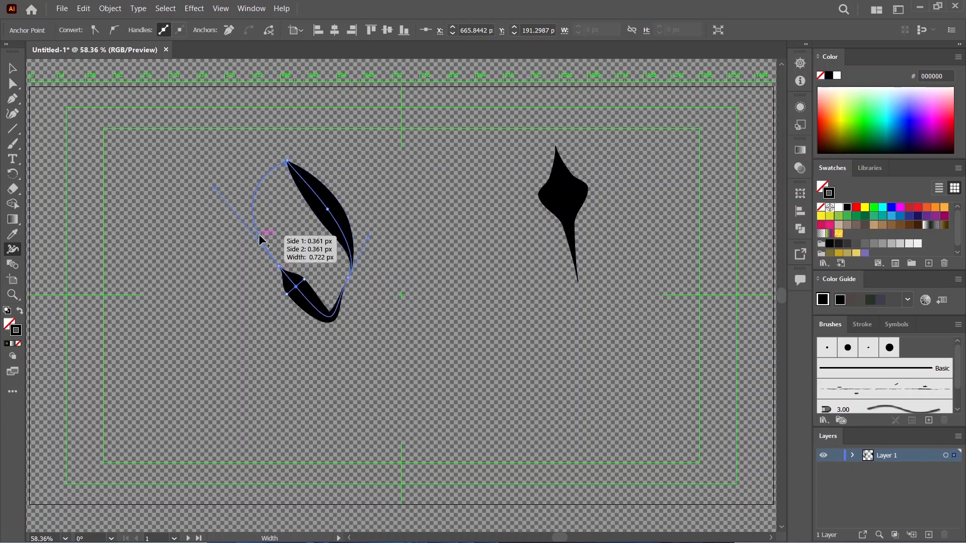
{"action": "left_click_drag", "start_coordinate": [252, 237], "coordinate": [251, 237]}
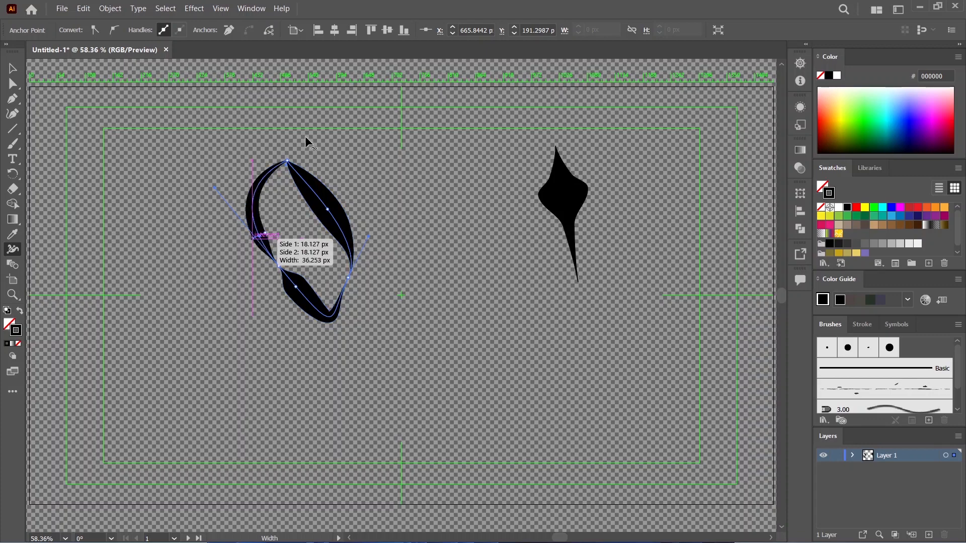
{"action": "left_click", "coordinate": [16, 69]}
{"action": "left_click", "coordinate": [151, 236]}
{"action": "left_click", "coordinate": [349, 240]}
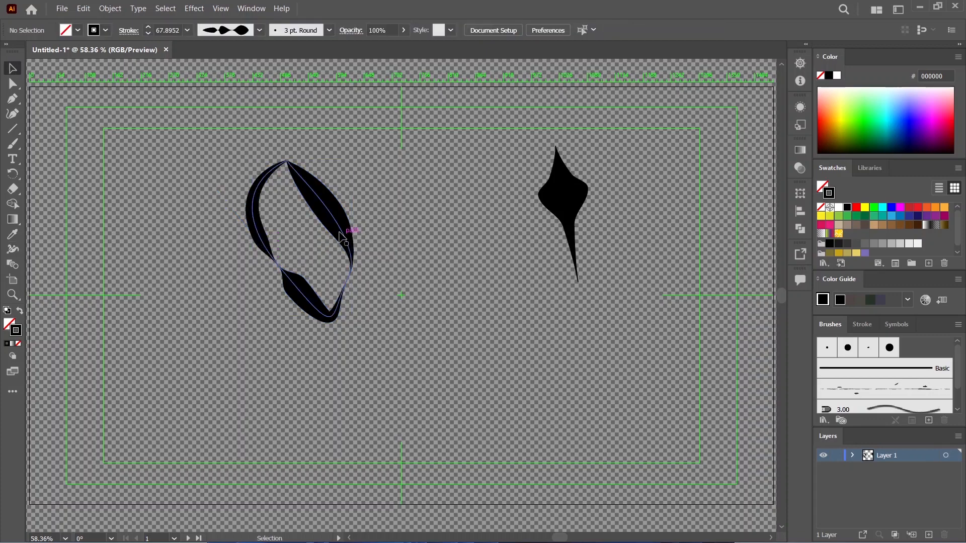
{"action": "left_click", "coordinate": [355, 323]}
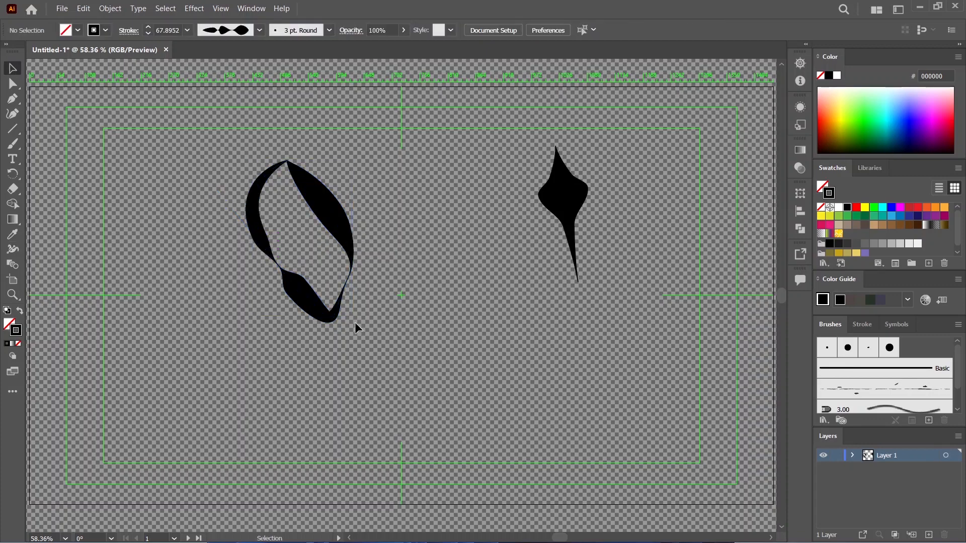
Step: Rotate the loop counterclockwise by nearly a quarter turn and deselect it
{"action": "left_click", "coordinate": [345, 231]}
{"action": "left_click_drag", "start_coordinate": [354, 323], "coordinate": [443, 244]}
{"action": "left_click", "coordinate": [392, 420]}
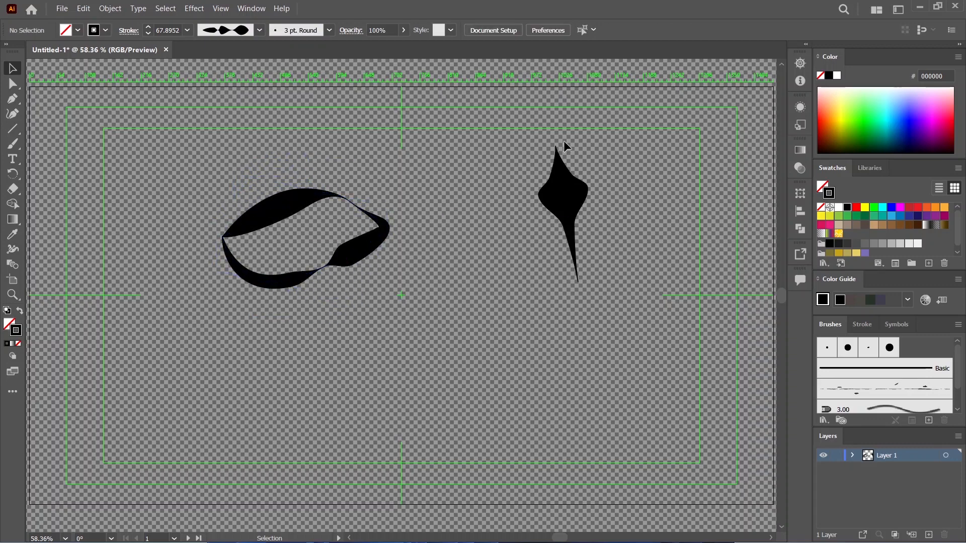
Step: Delete the widened line and move the rotated loop right and slightly up, past the artboard's vertical centre line
{"action": "left_click", "coordinate": [565, 196]}
{"action": "key", "text": "Delete"}
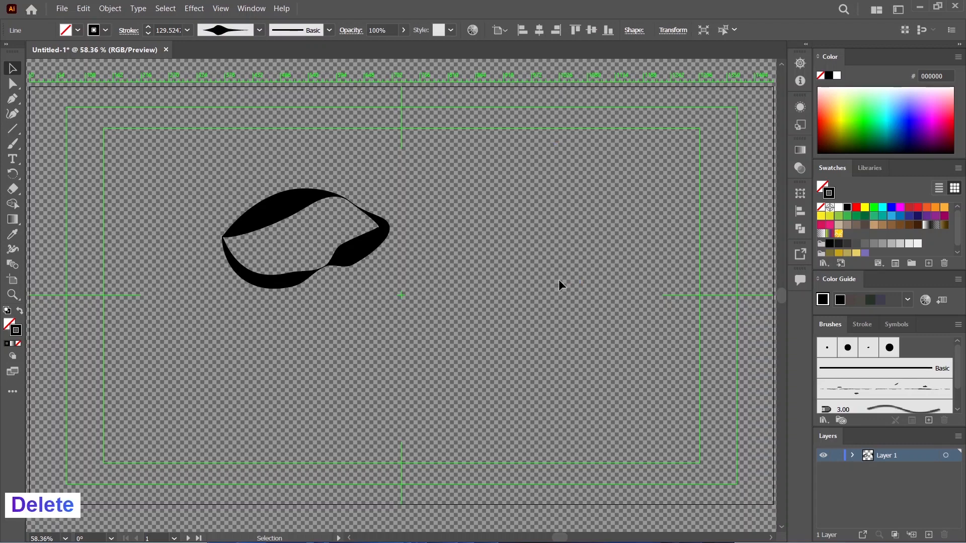
{"action": "mouse_move", "coordinate": [281, 211]}
{"action": "left_mouse_down"}
{"action": "mouse_move", "coordinate": [427, 185]}
{"action": "mouse_move", "coordinate": [513, 191]}
{"action": "mouse_move", "coordinate": [463, 197]}
{"action": "left_mouse_up"}
{"action": "left_click", "coordinate": [573, 337]}
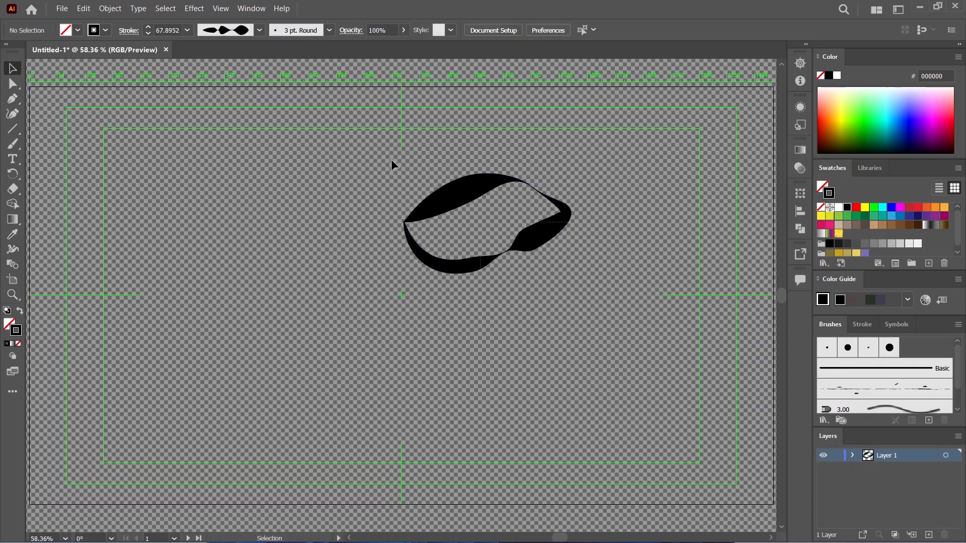
Step: Select all remaining artwork and delete it to clear the artboard
{"action": "key", "text": "ctrl+a"}
{"action": "key", "text": "Delete"}
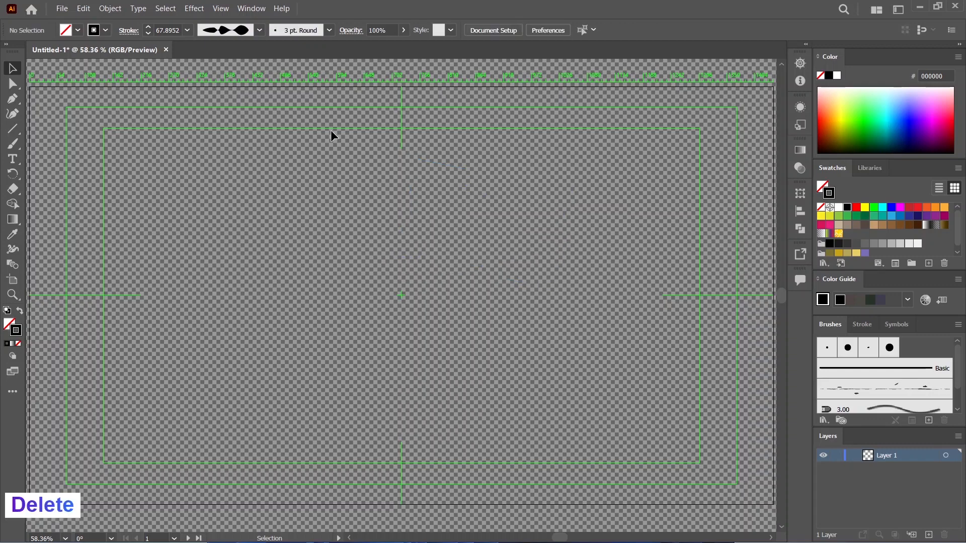